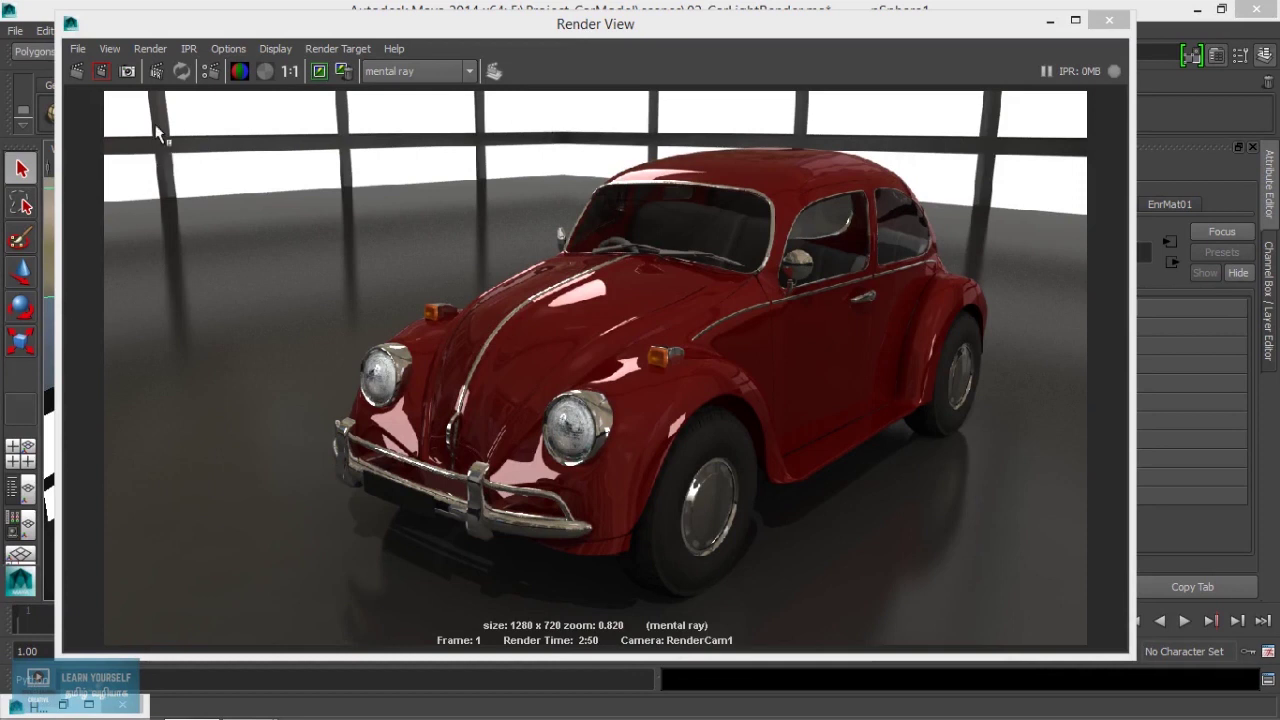
# Close the render window and select the Beetle's windshield in the viewport.
pyautogui.click(1049, 20)
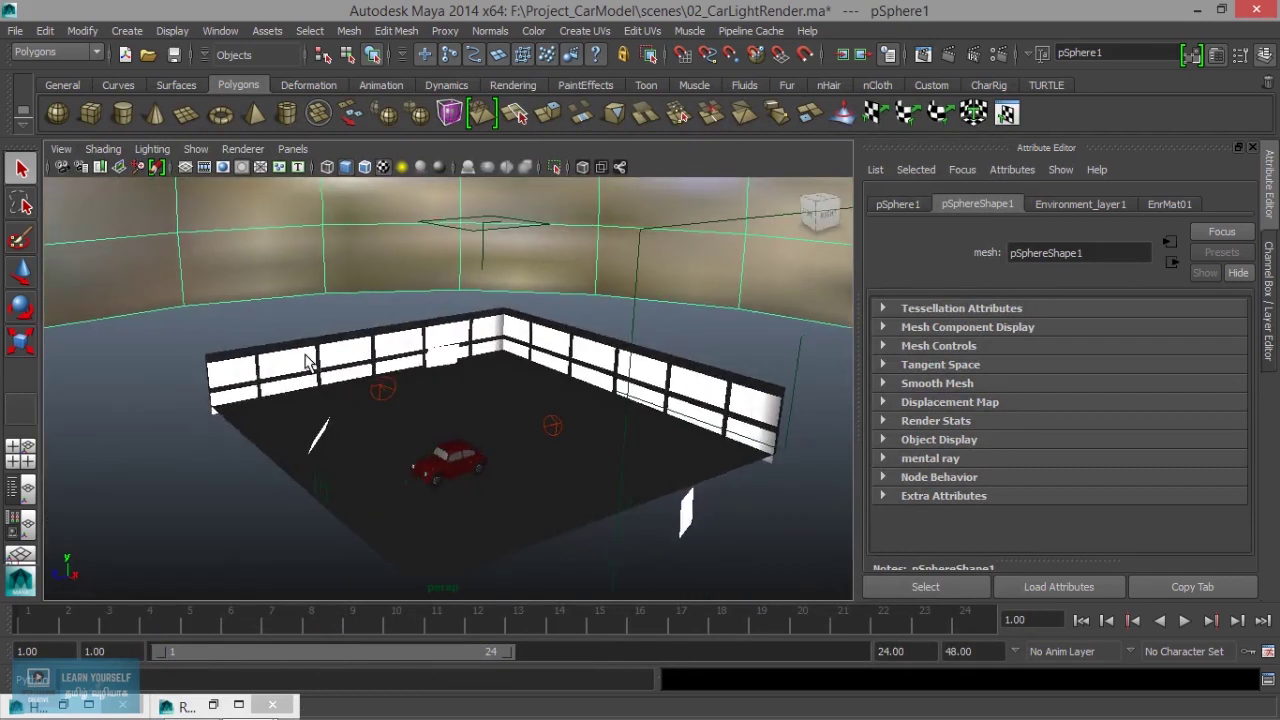
pyautogui.click(250, 390)
pyautogui.moveTo(225, 398)
pyautogui.keyDown('alt'); pyautogui.mouseDown()
pyautogui.moveTo(494, 443)
pyautogui.moveTo(386, 457)
pyautogui.moveTo(180, 323)
pyautogui.mouseUp(); pyautogui.keyUp('alt')
pyautogui.moveTo(180, 323)
pyautogui.keyDown('alt'); pyautogui.mouseDown(button='right')
pyautogui.moveTo(500, 449)
pyautogui.moveTo(374, 403)
pyautogui.mouseUp(button='right'); pyautogui.keyUp('alt')
pyautogui.keyDown('alt'); pyautogui.moveTo(374, 403); pyautogui.dragTo(480, 466); pyautogui.keyUp('alt')
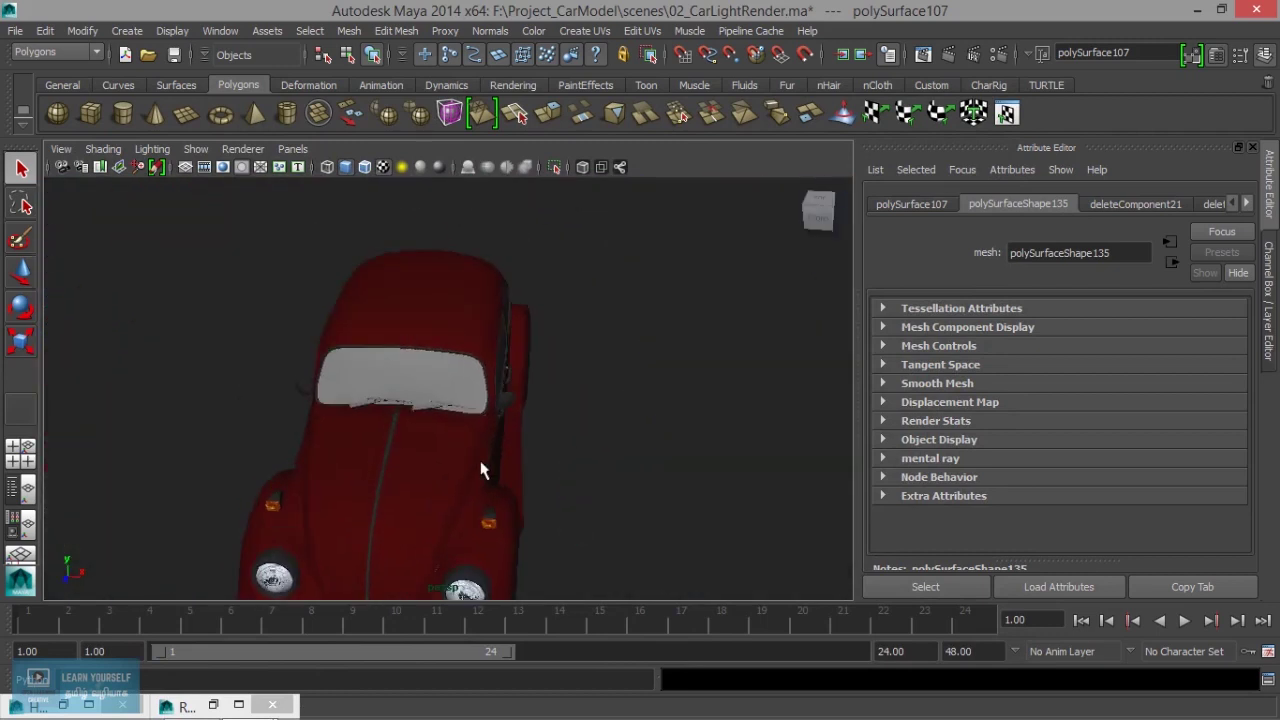
pyautogui.click(414, 371)
# Check the rendered image again, then frame the windshield from the front.
pyautogui.keyDown('alt'); pyautogui.moveTo(409, 400); pyautogui.dragTo(491, 437); pyautogui.keyUp('alt')
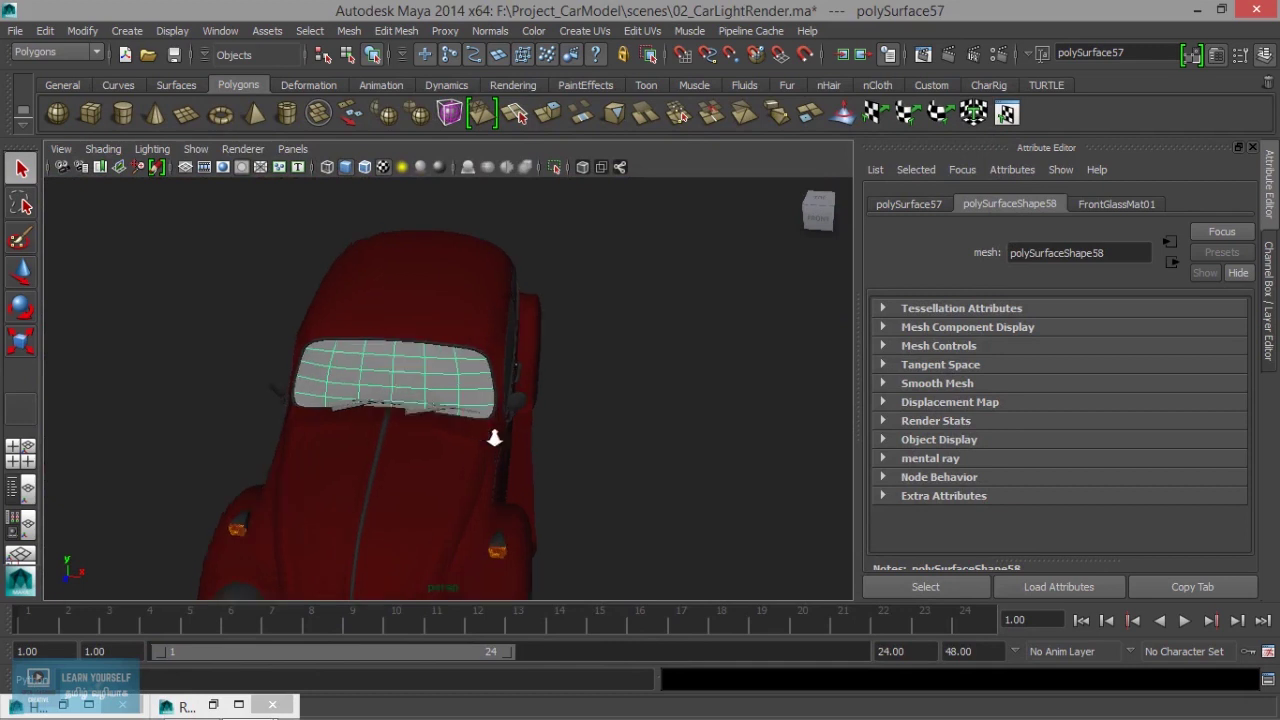
pyautogui.keyDown('alt'); pyautogui.moveTo(491, 437); pyautogui.dragTo(600, 466, button='right'); pyautogui.keyUp('alt')
pyautogui.keyDown('alt'); pyautogui.moveTo(600, 466); pyautogui.dragTo(525, 465); pyautogui.keyUp('alt')
pyautogui.keyDown('alt'); pyautogui.moveTo(434, 429); pyautogui.dragTo(594, 466); pyautogui.keyUp('alt')
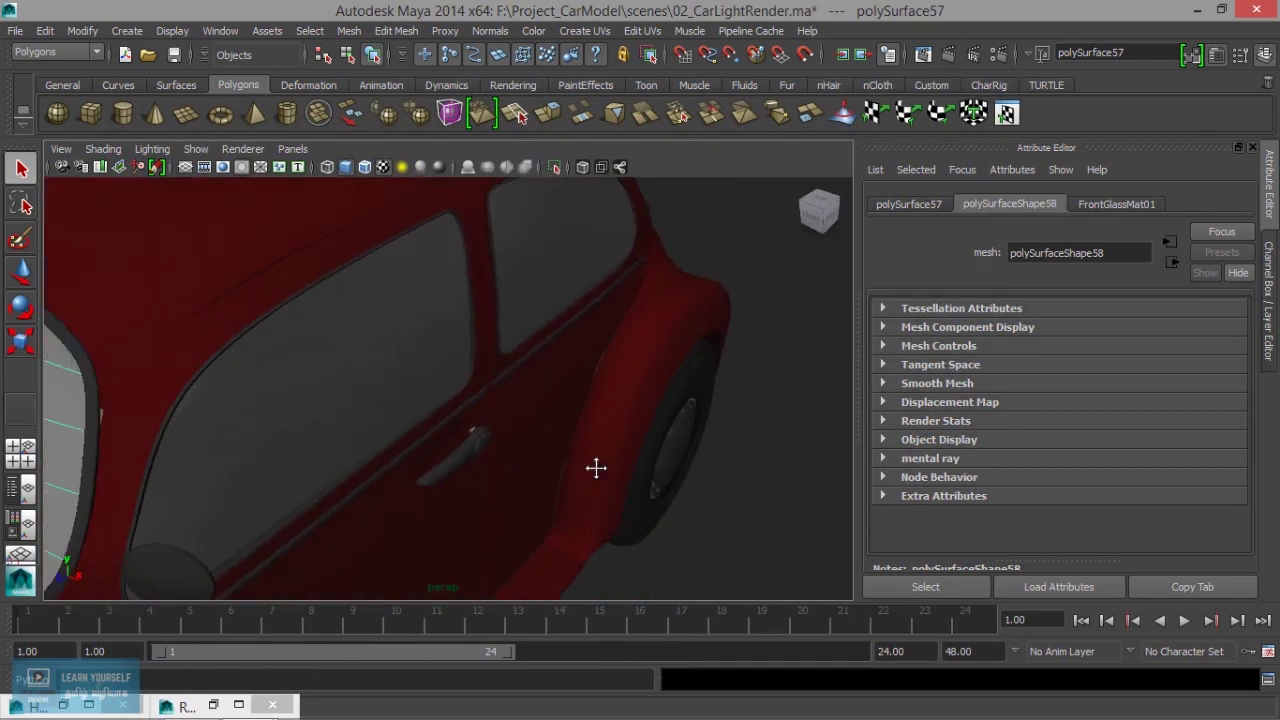
pyautogui.click(922, 56)
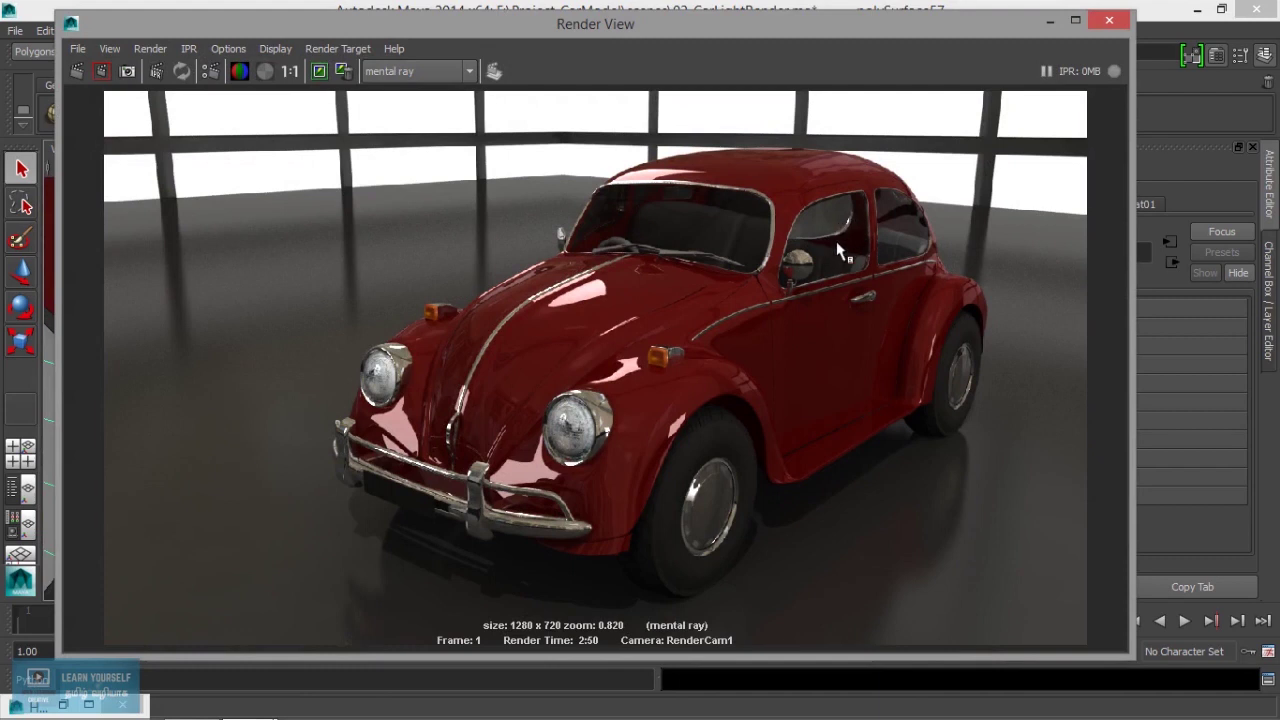
pyautogui.click(1050, 21)
pyautogui.scroll(-5, 510, 360)
pyautogui.moveTo(437, 434)
pyautogui.keyDown('alt'); pyautogui.mouseDown()
pyautogui.moveTo(523, 434)
pyautogui.moveTo(520, 457)
pyautogui.mouseUp(); pyautogui.keyUp('alt')
pyautogui.scroll(3, 520, 457)
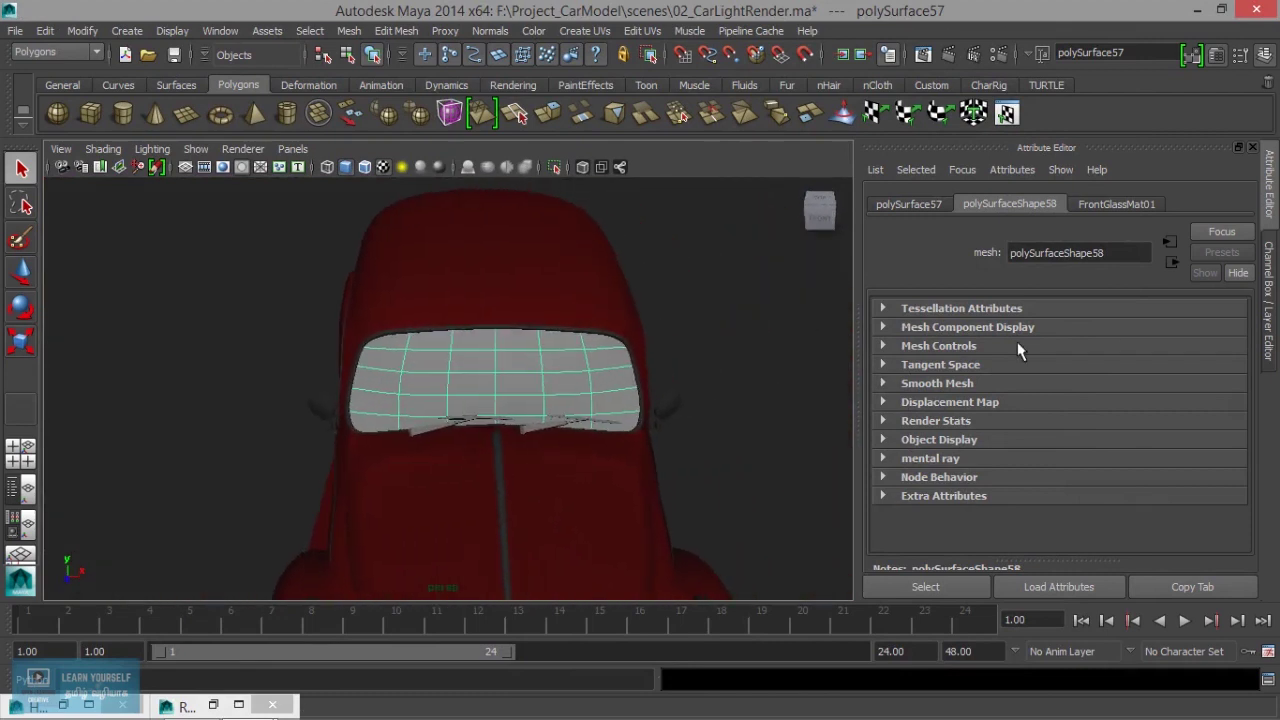
# Browse FrontGlassMat01's presets without applying one and restore the Hypershade window.
pyautogui.click(1113, 199)
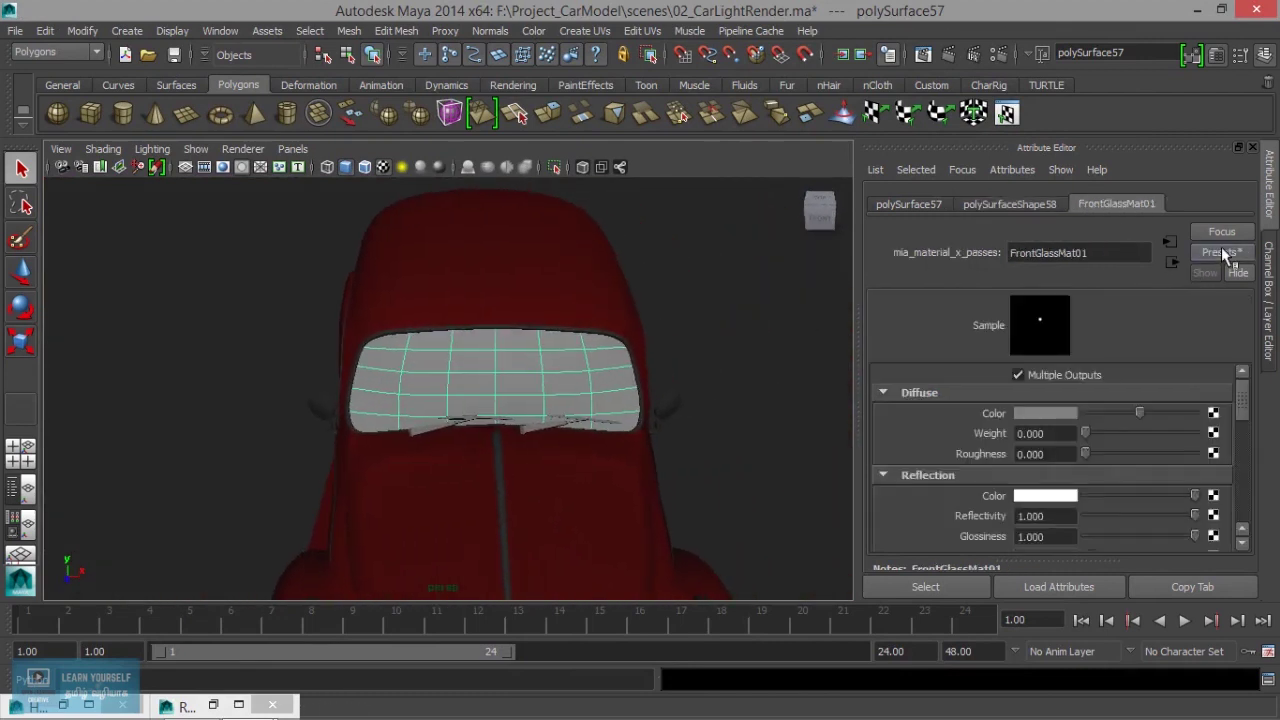
pyautogui.click(1221, 252)
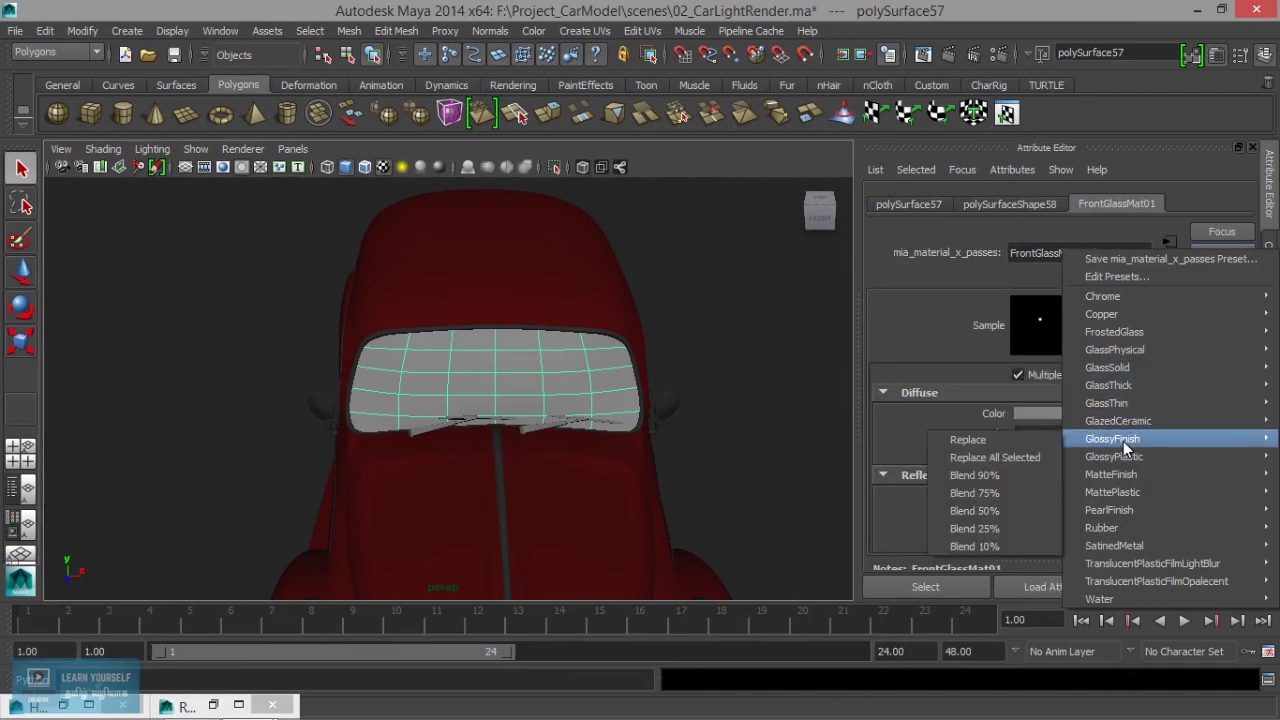
pyautogui.click(904, 313)
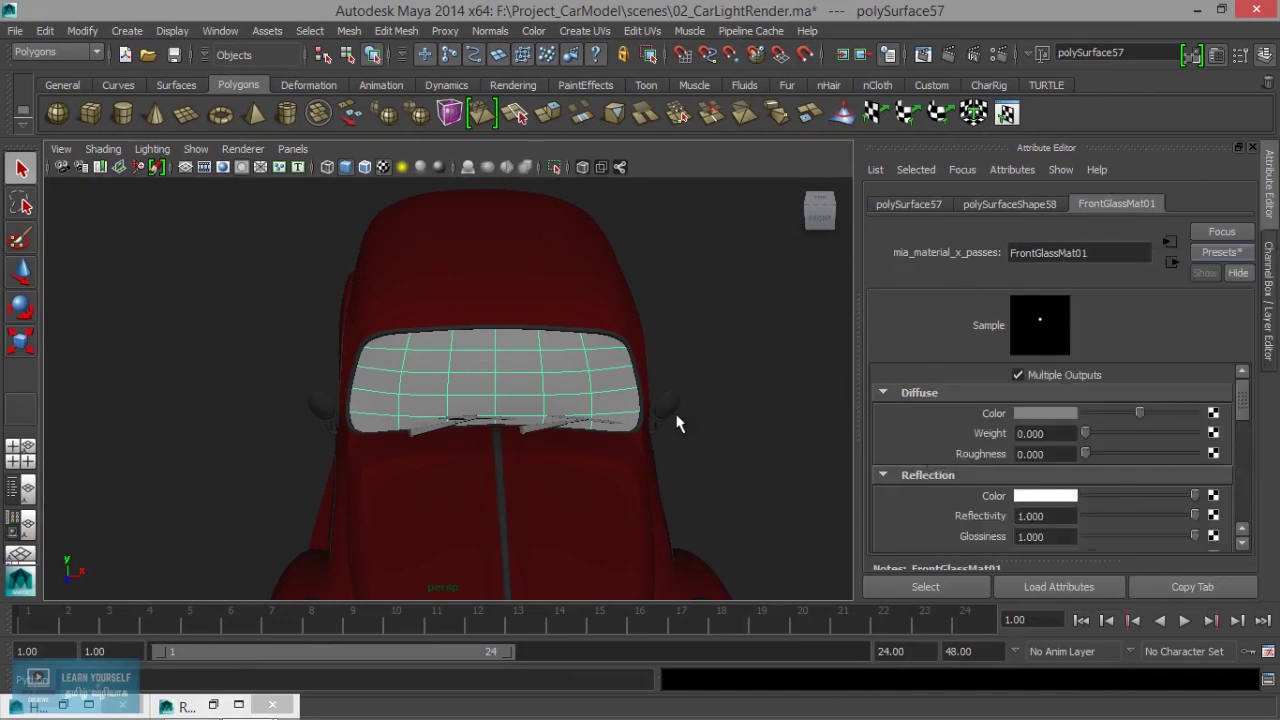
pyautogui.click(63, 705)
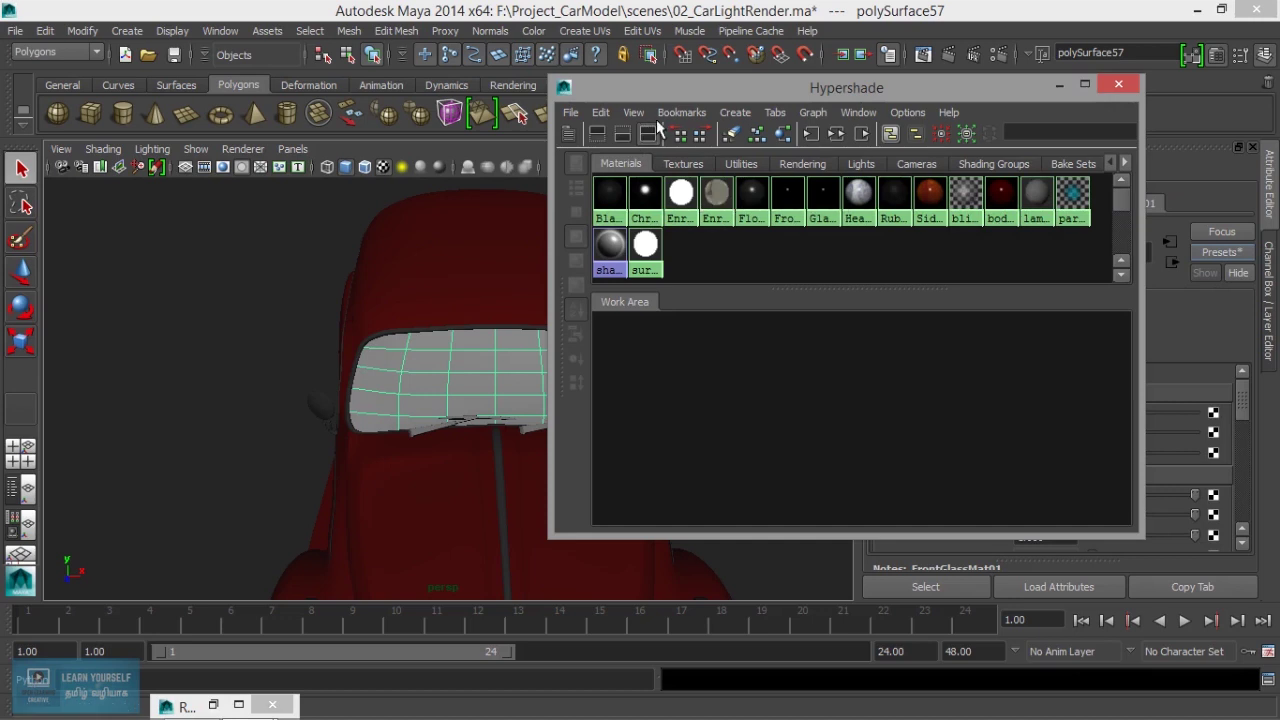
# Create a new Blinn material (blinn2) and rename it GlssBlinn_Mat01.
pyautogui.click(738, 113)
pyautogui.moveTo(820, 20)
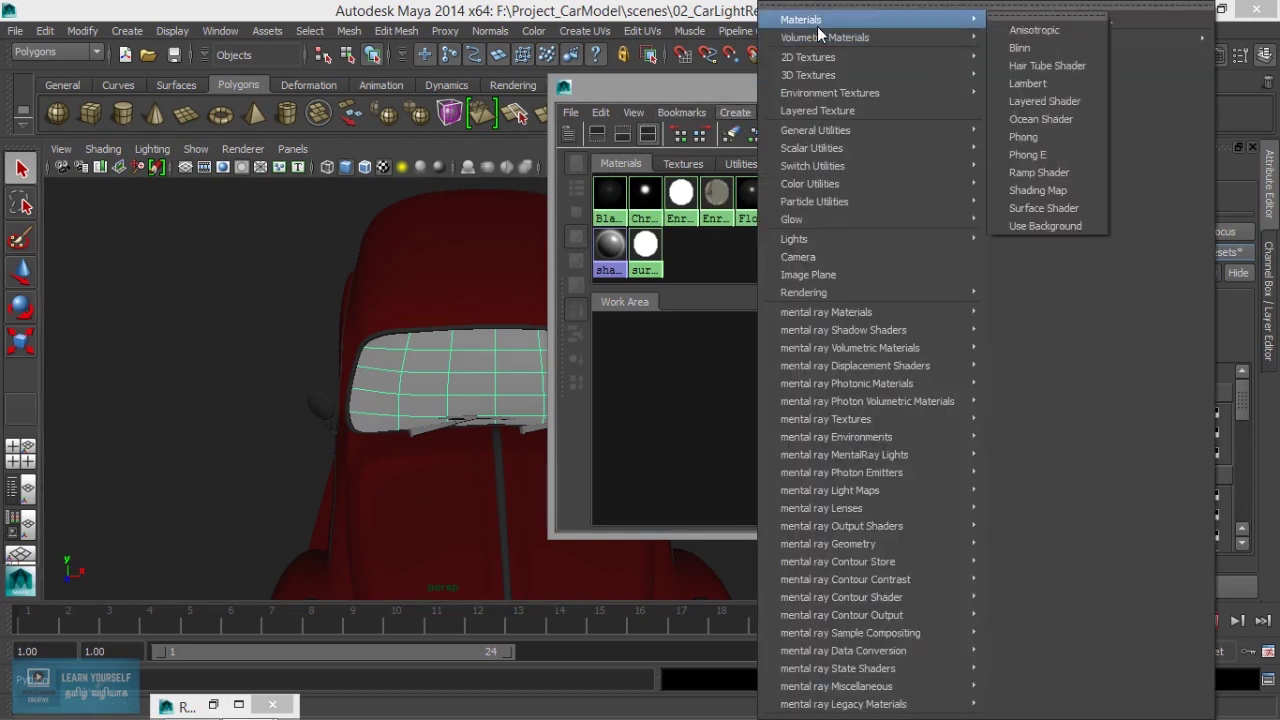
pyautogui.click(1049, 47)
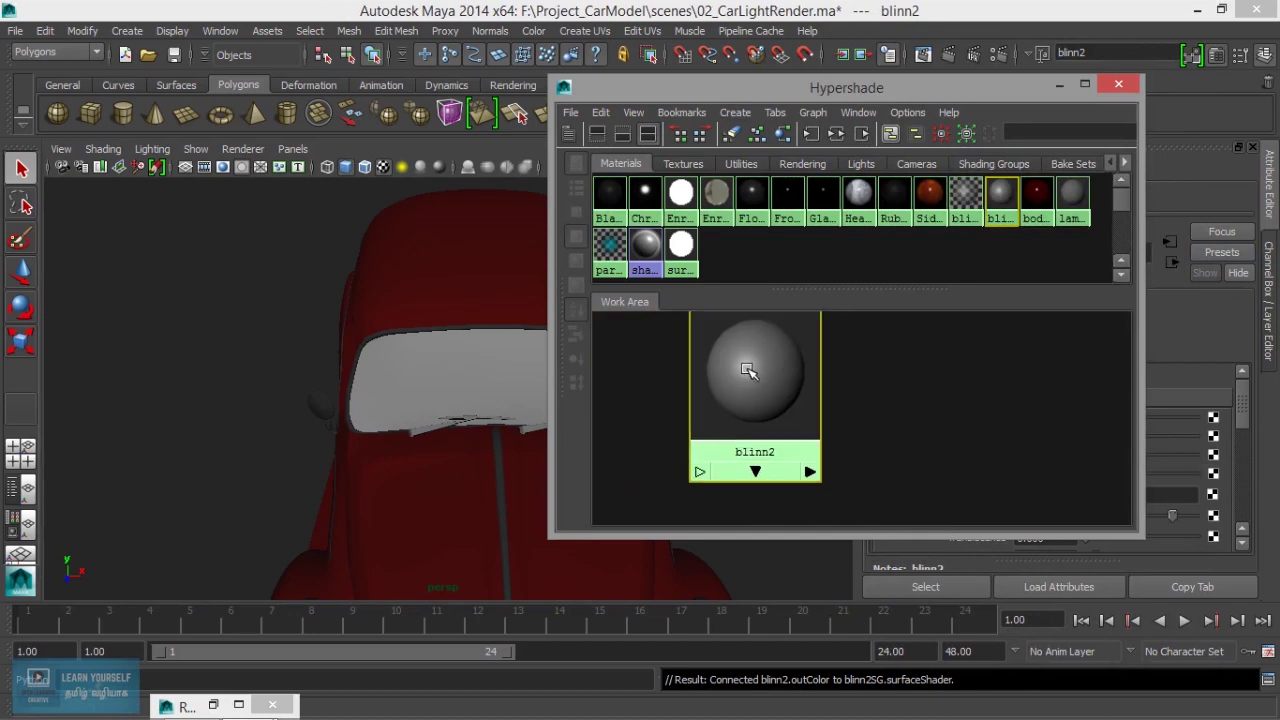
pyautogui.moveTo(998, 90); pyautogui.dragTo(864, 98)
pyautogui.hotkey('alt', 'o')
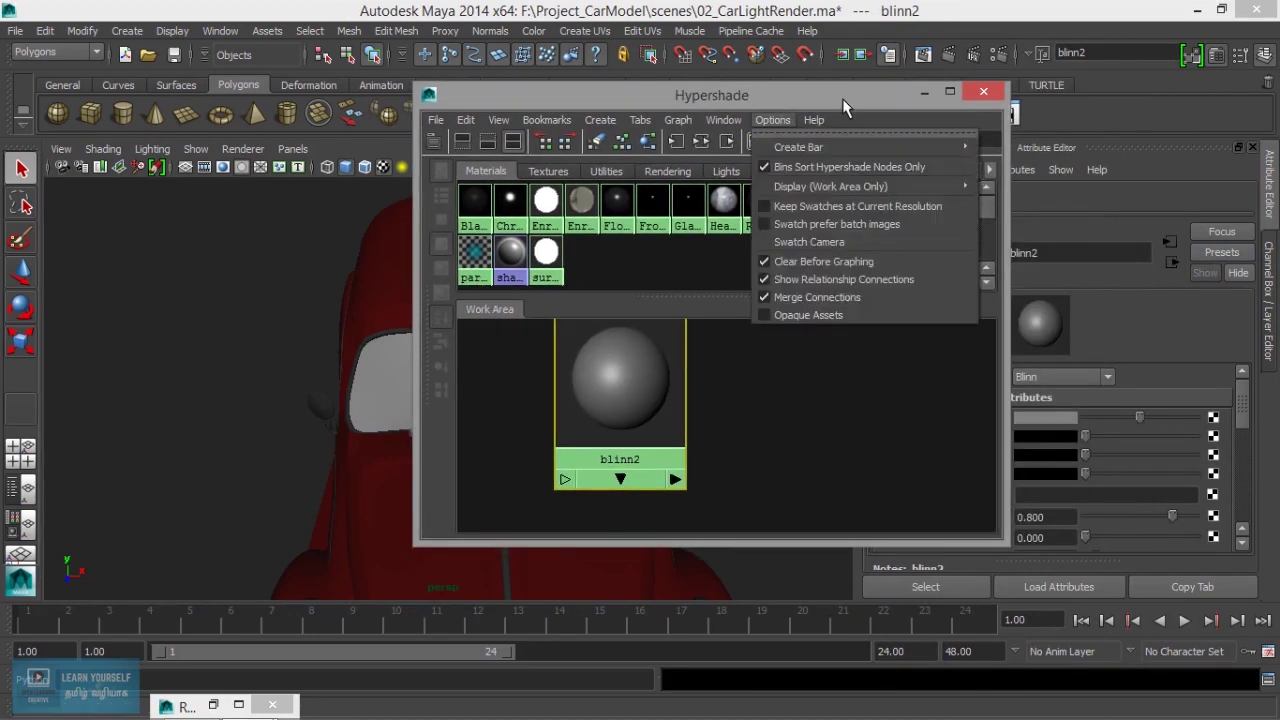
pyautogui.click(857, 100)
pyautogui.moveTo(819, 88); pyautogui.dragTo(658, 98)
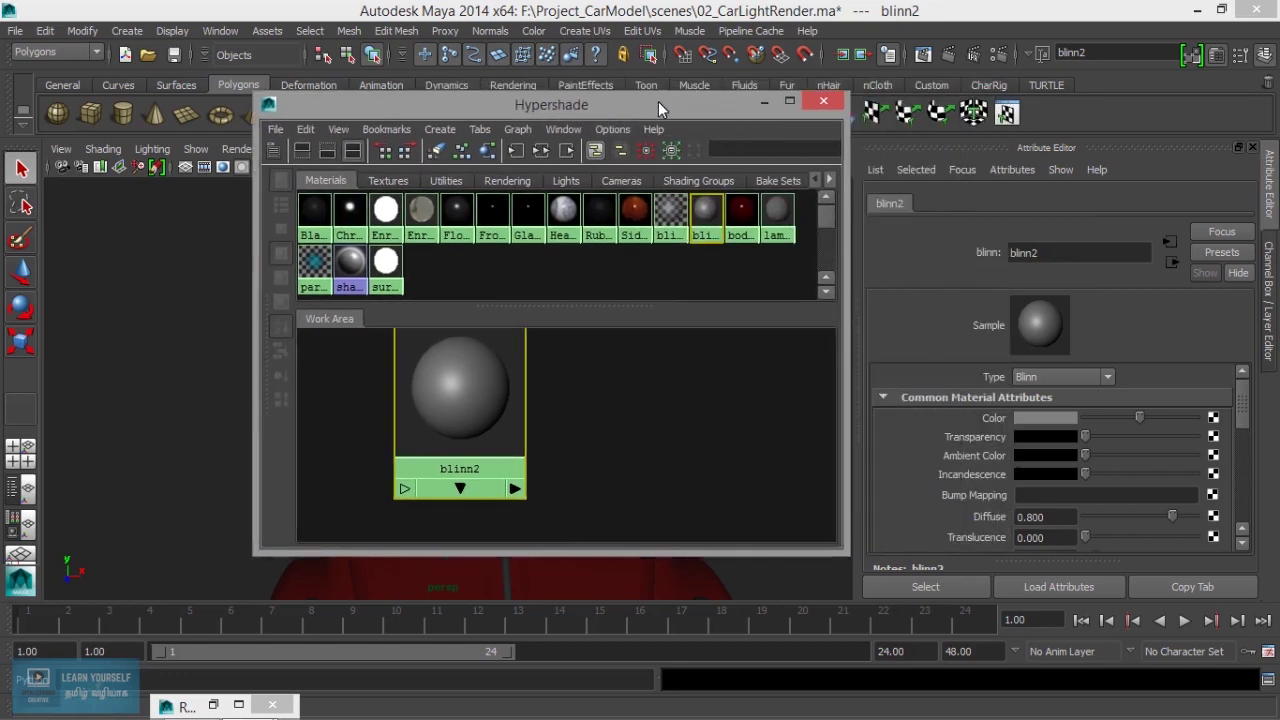
pyautogui.click(1013, 253)
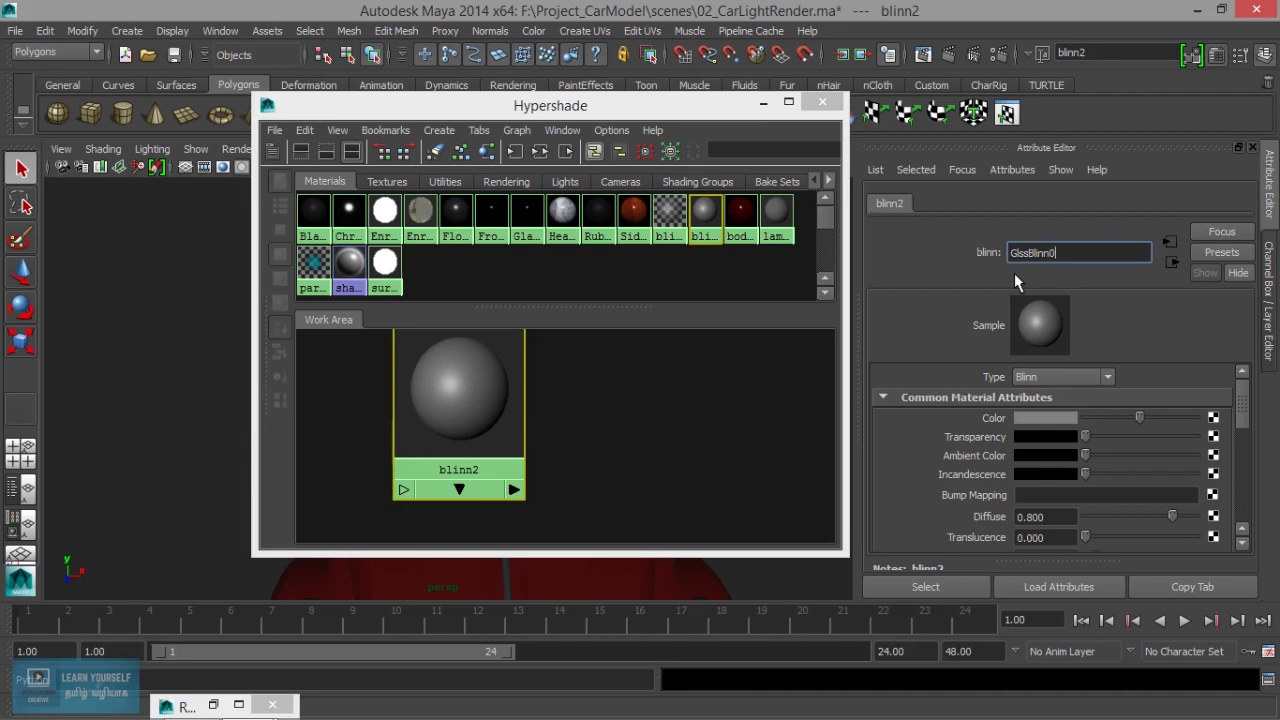
pyautogui.write('Mat01')
pyautogui.press('Return')
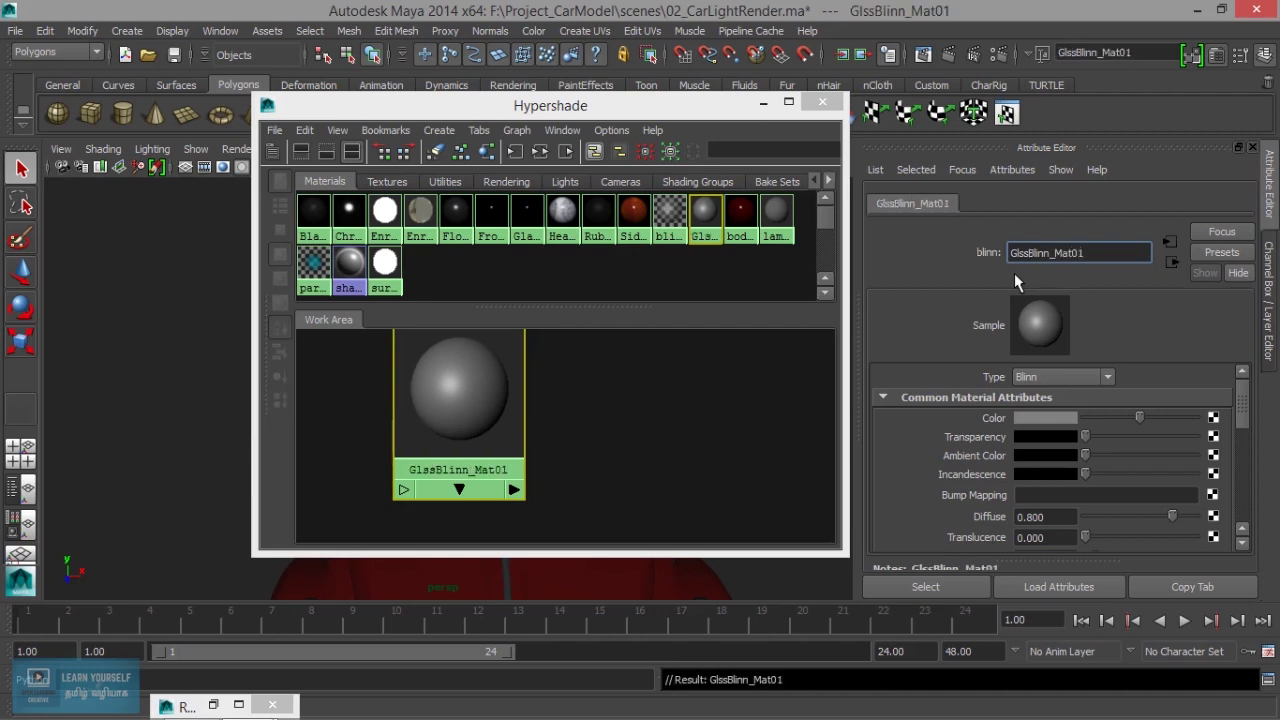
# Select all objects using GlassMat01 and assign GlssBlinn_Mat01 to them.
pyautogui.moveTo(576, 107)
pyautogui.mouseDown()
pyautogui.moveTo(825, 66)
pyautogui.moveTo(811, 68)
pyautogui.mouseUp()
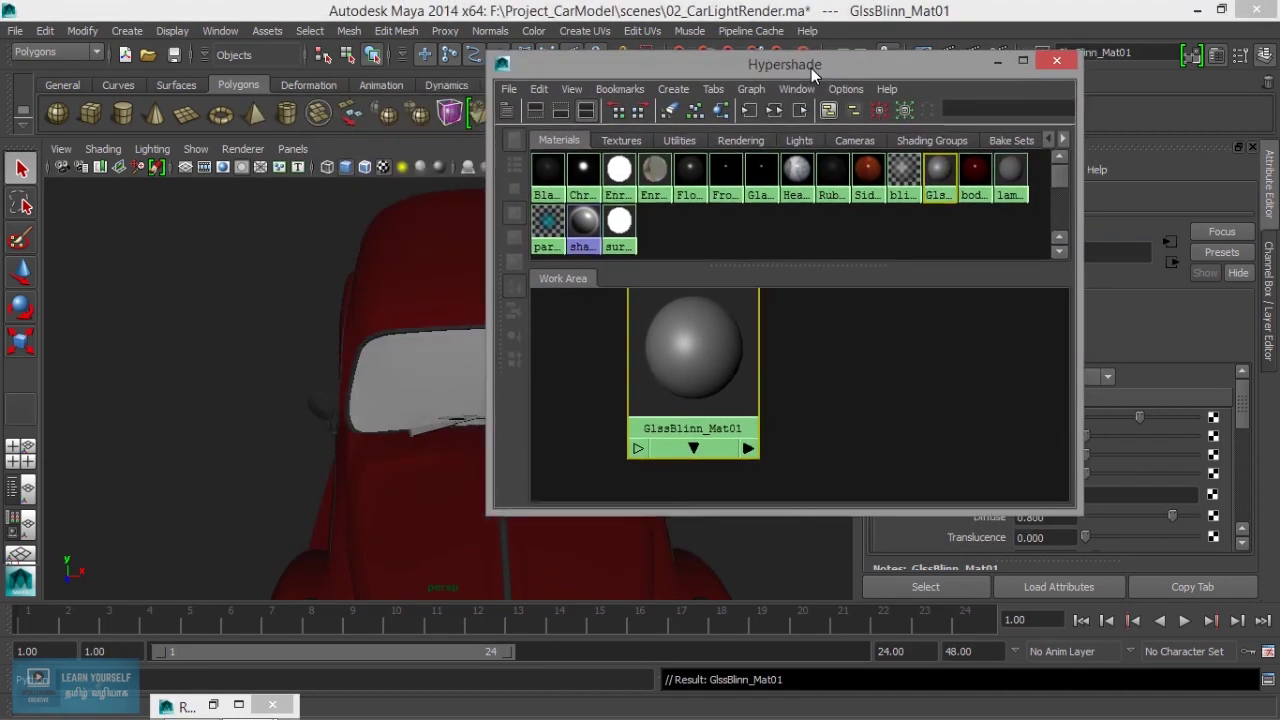
pyautogui.click(340, 428)
pyautogui.moveTo(257, 437)
pyautogui.keyDown('alt'); pyautogui.mouseDown()
pyautogui.moveTo(228, 446)
pyautogui.moveTo(118, 416)
pyautogui.moveTo(374, 543)
pyautogui.moveTo(314, 480)
pyautogui.moveTo(308, 394)
pyautogui.mouseUp(); pyautogui.keyUp('alt')
pyautogui.click(309, 388)
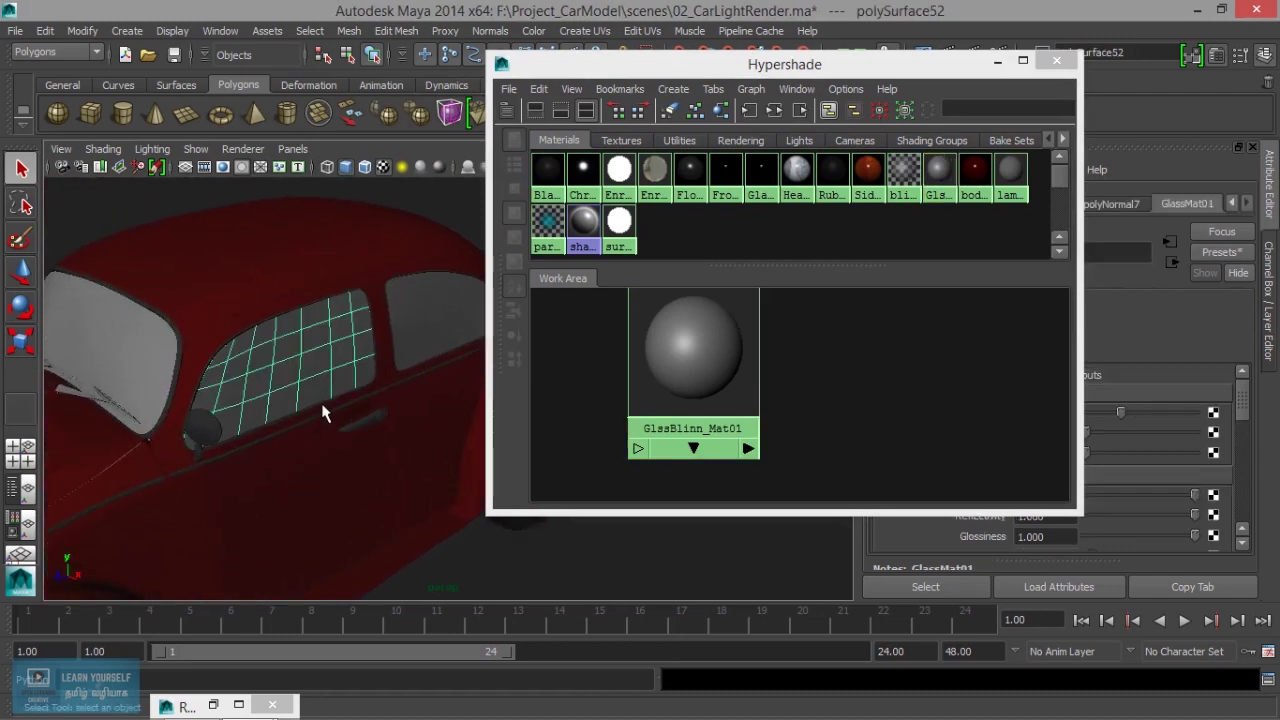
pyautogui.click(725, 110)
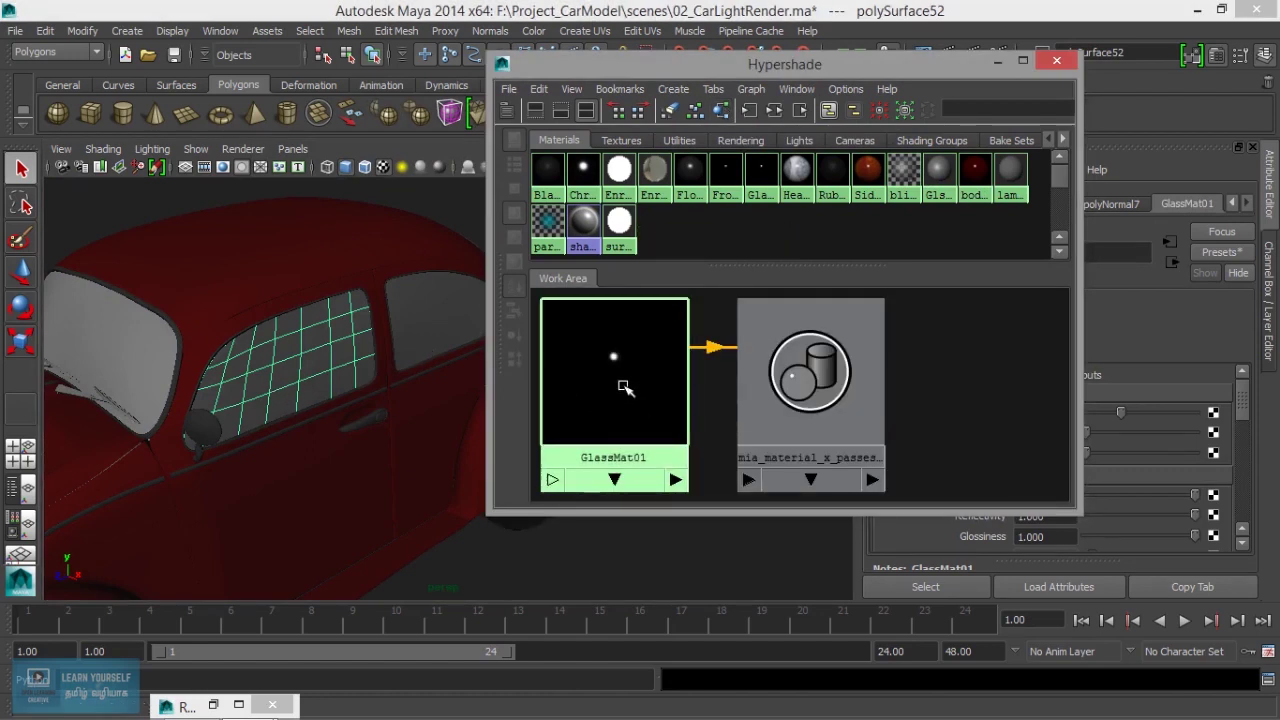
pyautogui.moveTo(624, 387); pyautogui.dragTo(738, 392, button='right')
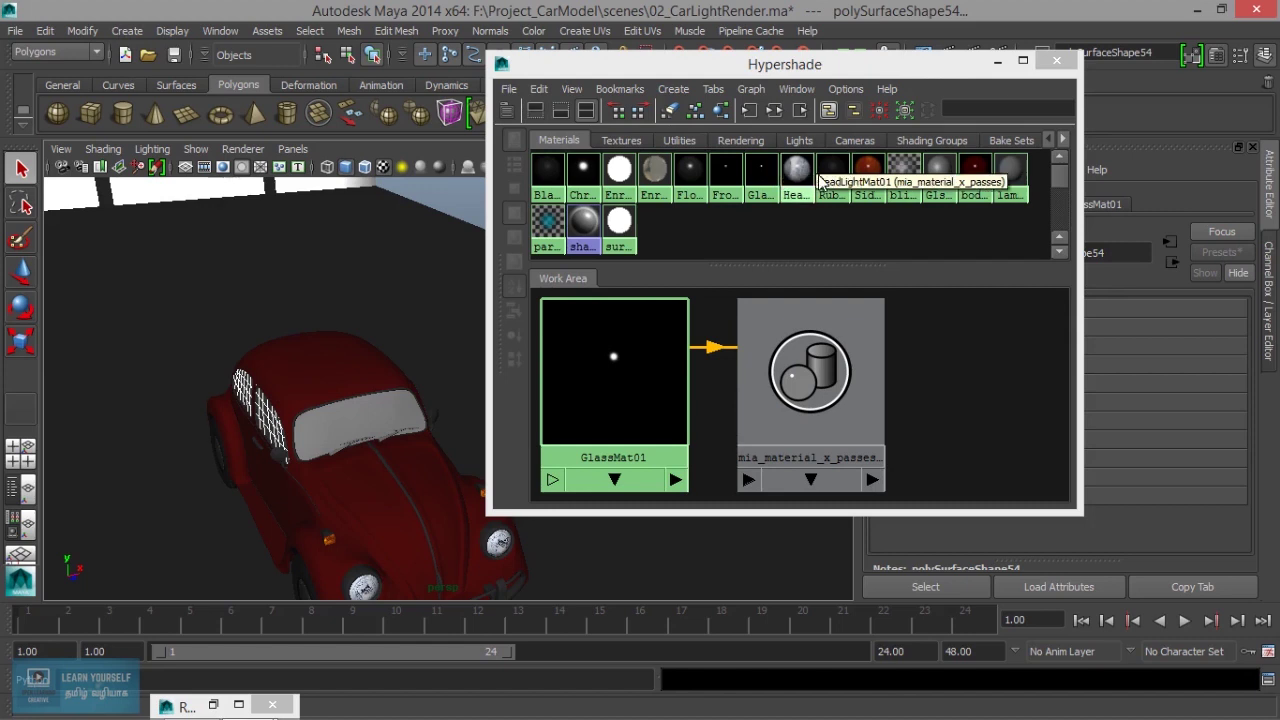
pyautogui.rightClick(941, 172)
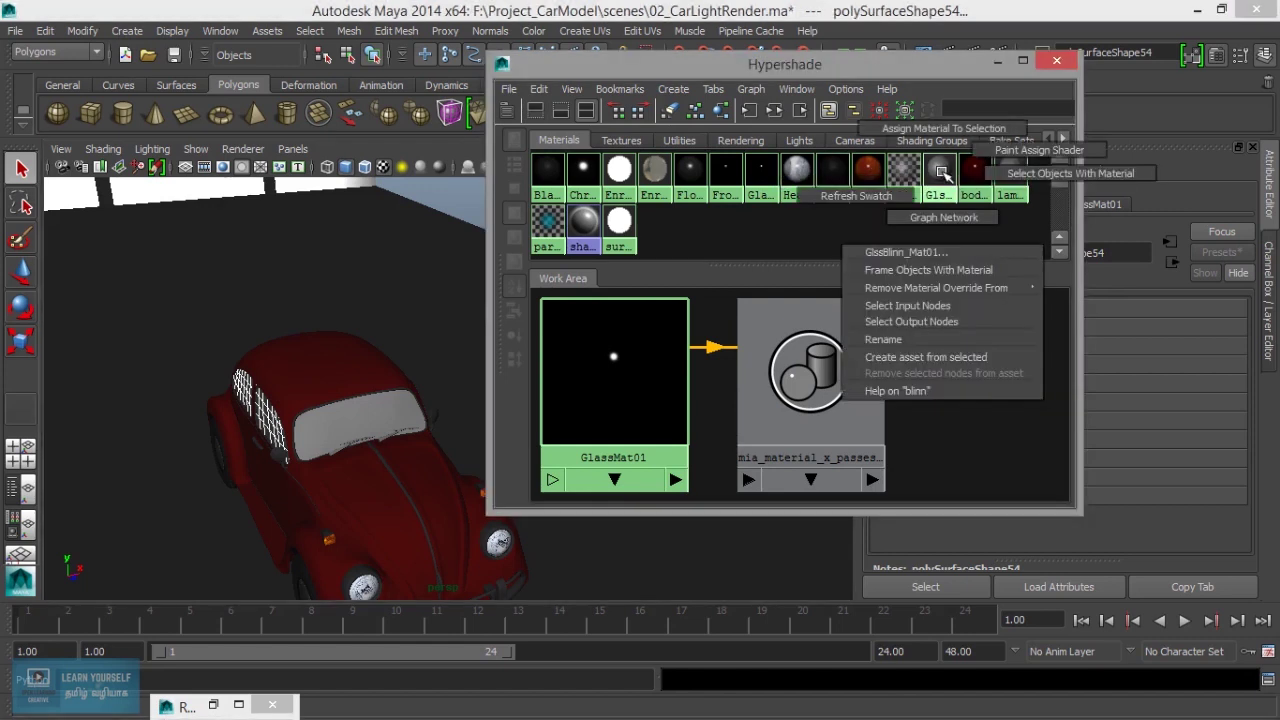
pyautogui.click(936, 127)
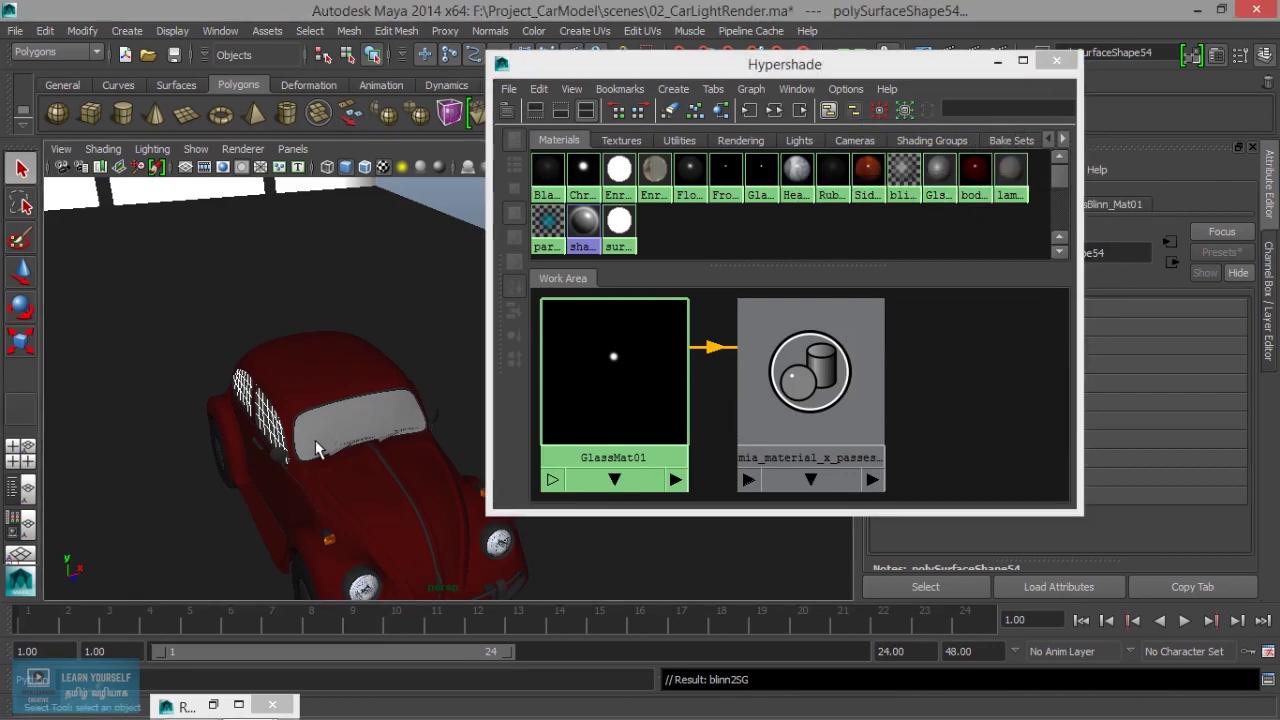
# Assign GlssBlinn_Mat01 to the front windshield as well.
pyautogui.keyDown('alt'); pyautogui.moveTo(315, 440); pyautogui.dragTo(271, 443); pyautogui.keyUp('alt')
pyautogui.click(393, 409)
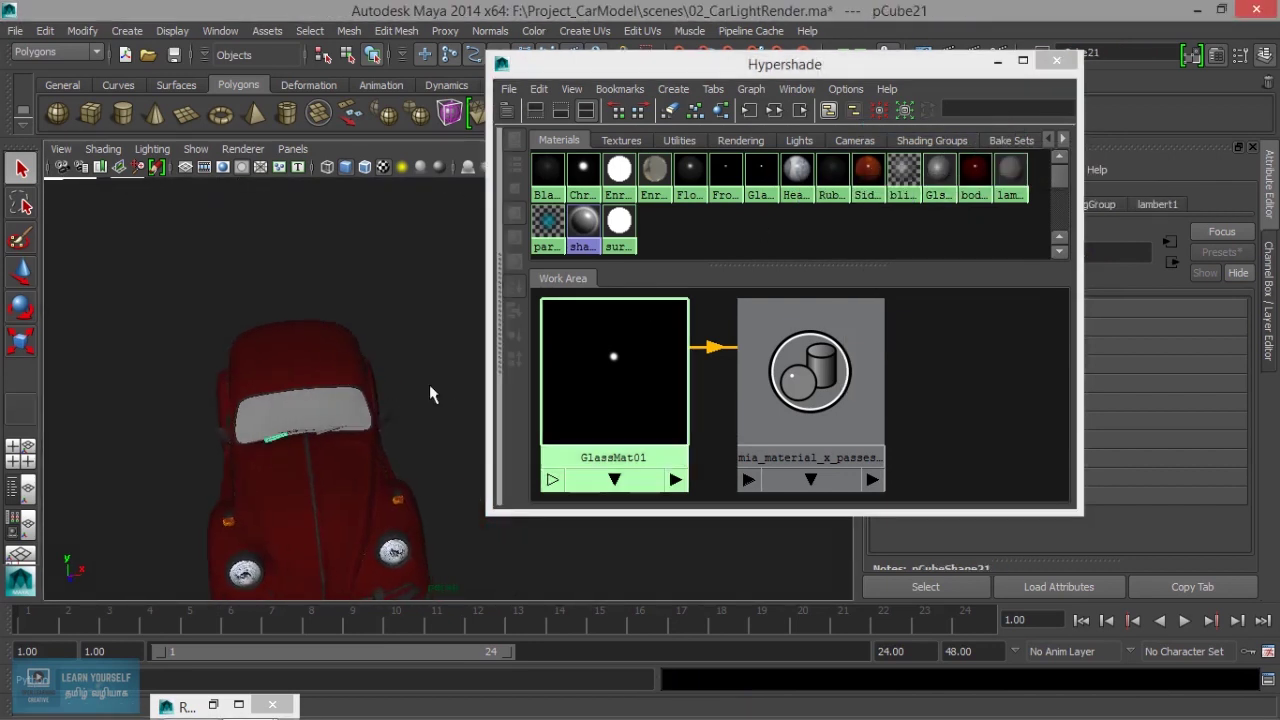
pyautogui.scroll(3, 310, 432)
pyautogui.click(266, 404)
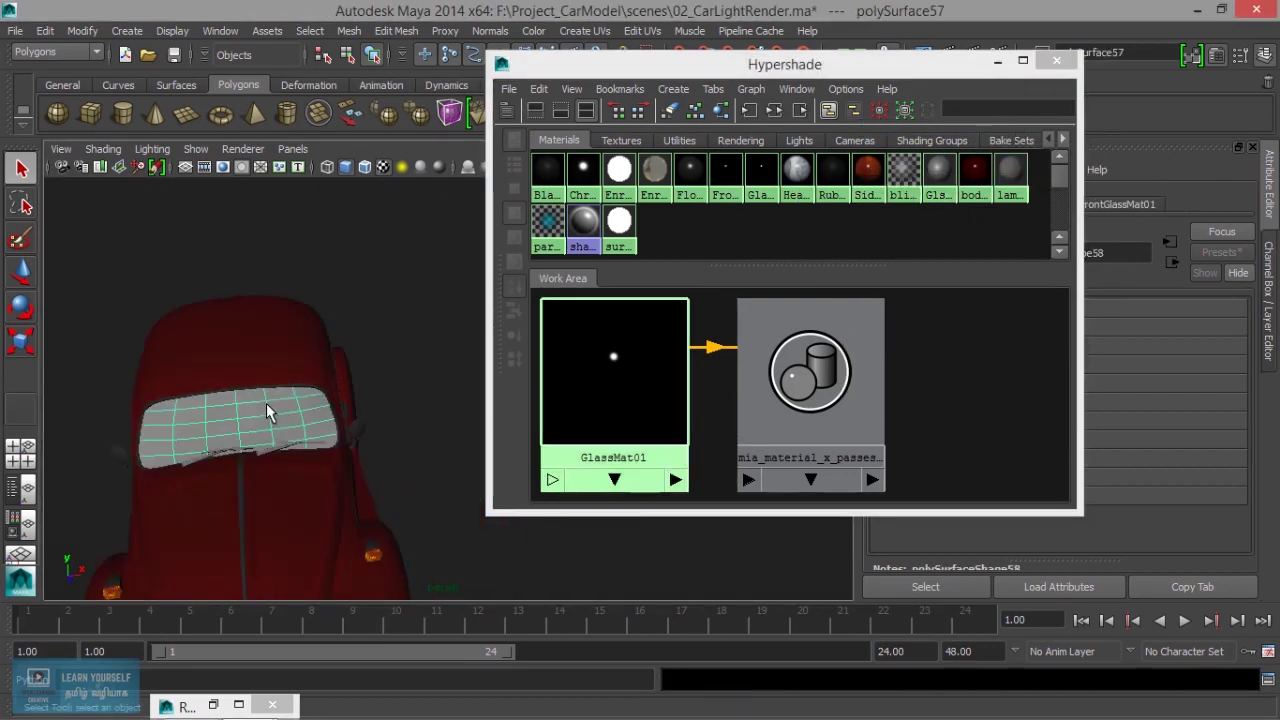
pyautogui.moveTo(268, 427); pyautogui.dragTo(271, 428, button='right')
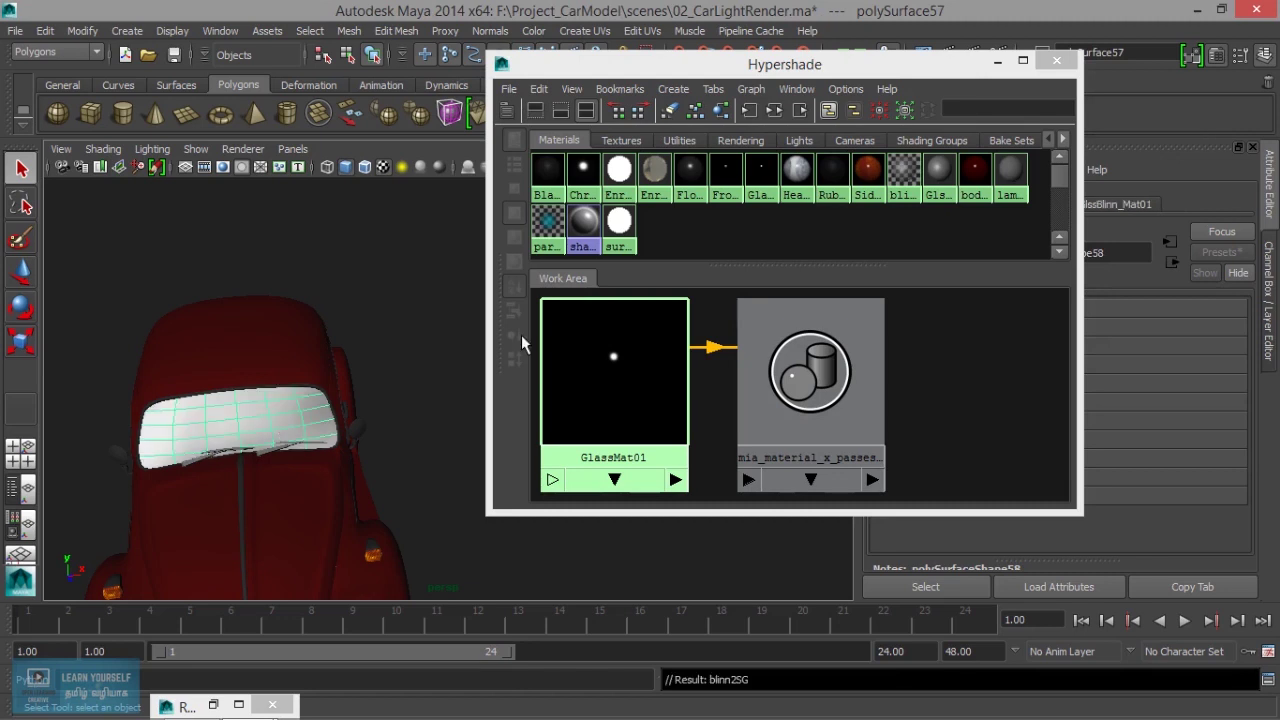
pyautogui.click(997, 61)
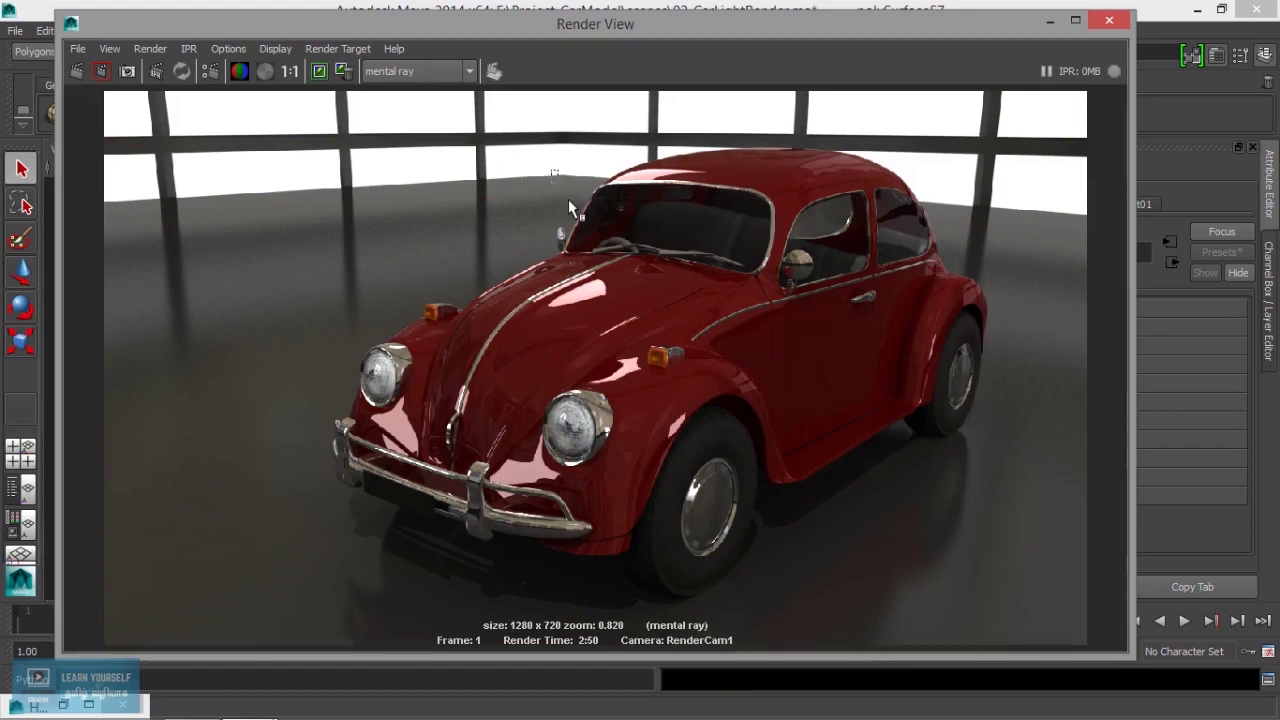
# Render a mental ray region over the windshield and roof, then close Render View.
pyautogui.moveTo(553, 170); pyautogui.dragTo(943, 303)
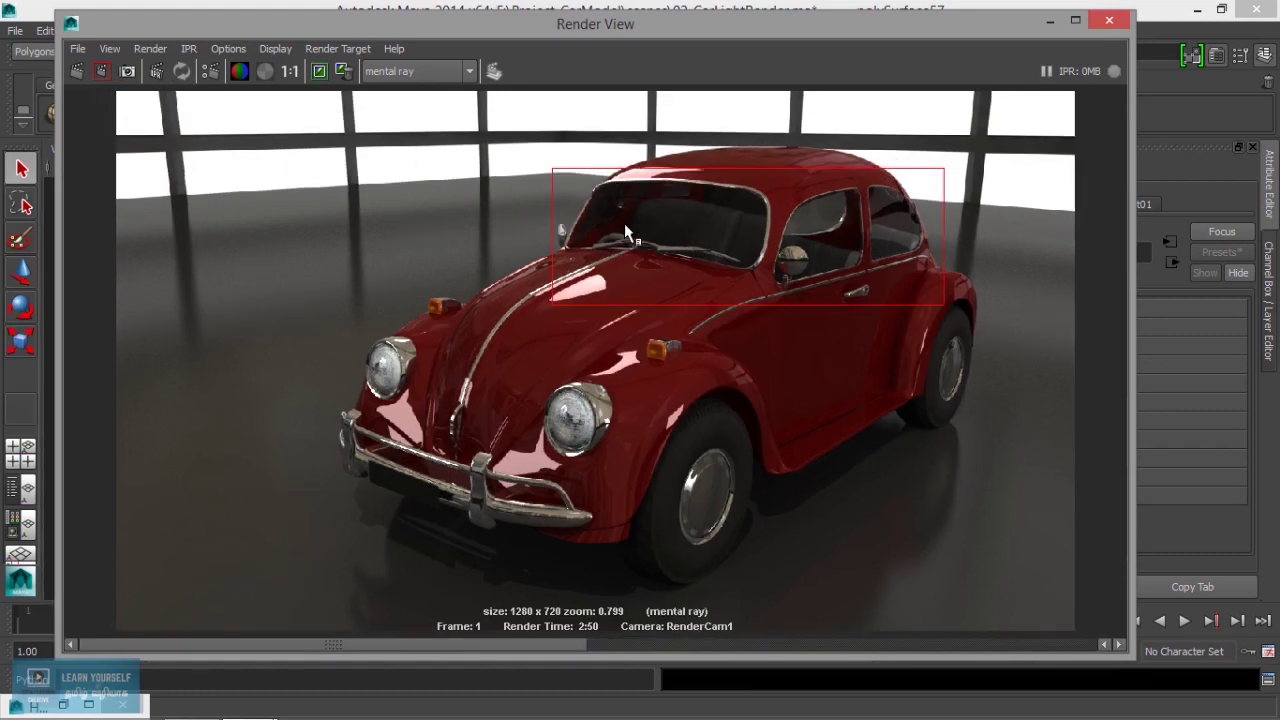
pyautogui.click(100, 73)
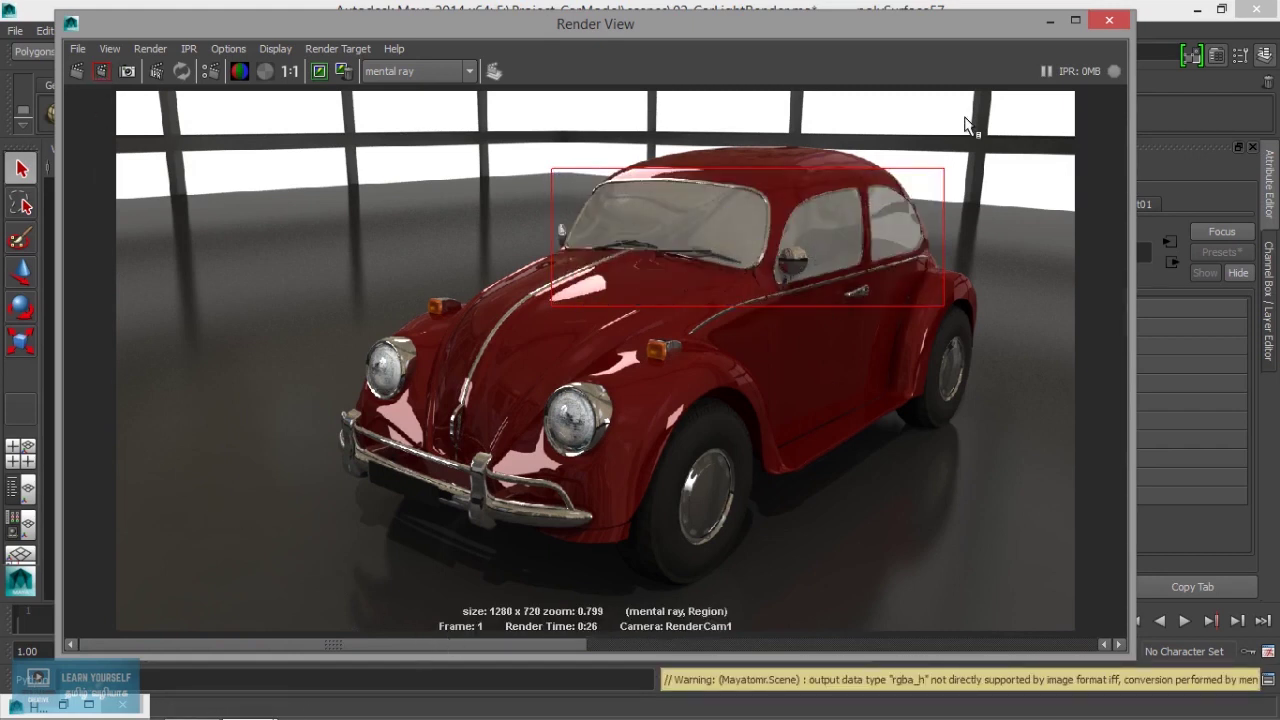
pyautogui.click(1050, 20)
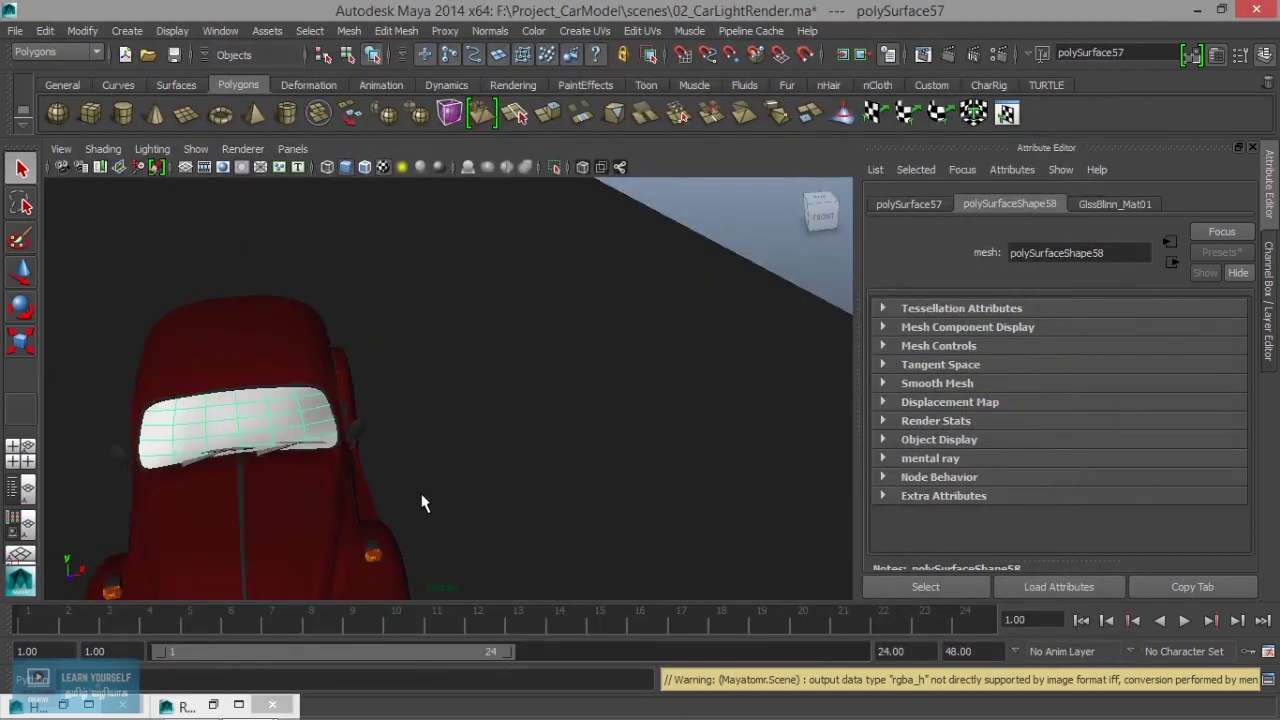
# Darken GlssBlinn_Mat01's colour and increase its transparency.
pyautogui.click(1140, 206)
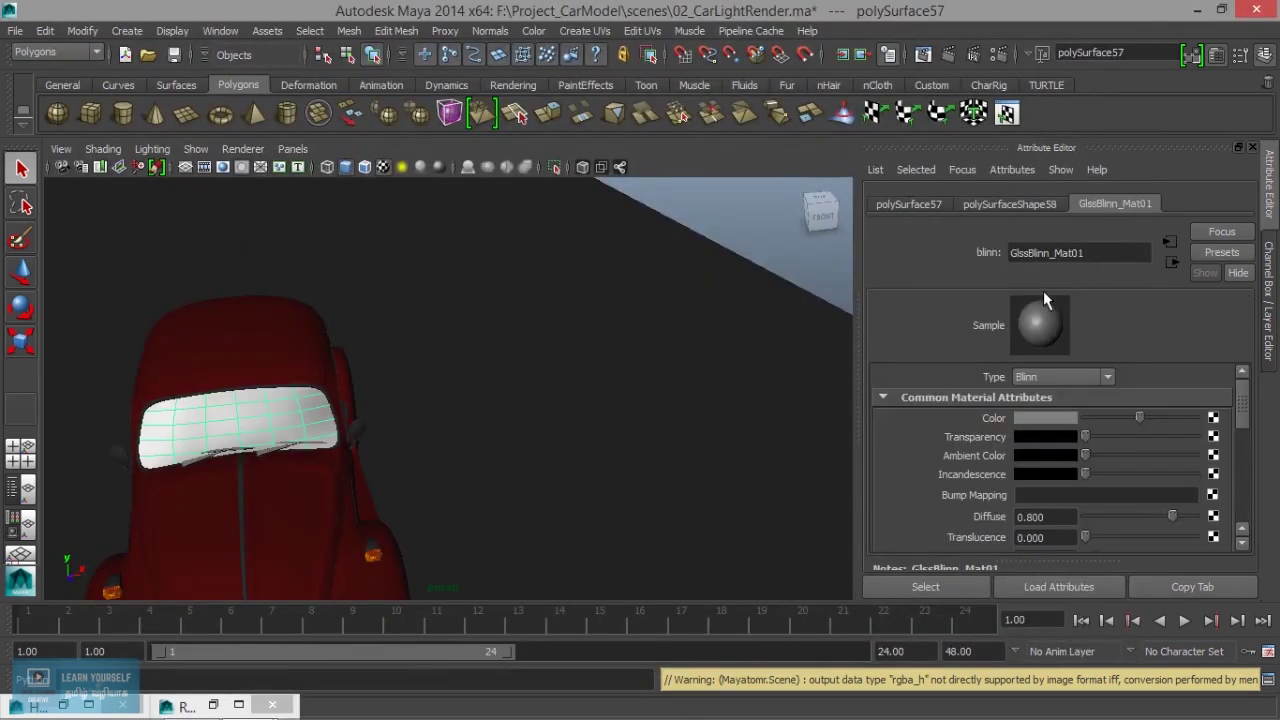
pyautogui.moveTo(1139, 418)
pyautogui.mouseDown()
pyautogui.moveTo(1094, 442)
pyautogui.moveTo(1144, 438)
pyautogui.mouseUp()
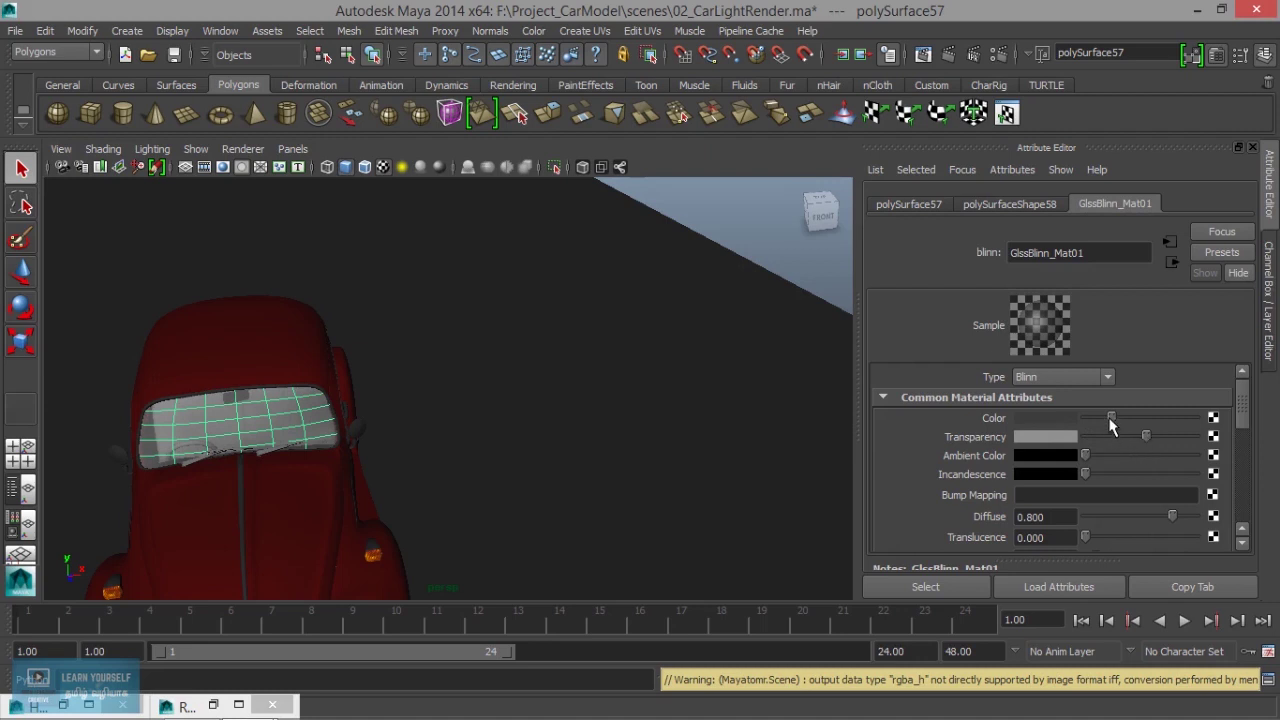
pyautogui.moveTo(1109, 418); pyautogui.dragTo(1158, 436)
pyautogui.click(934, 56)
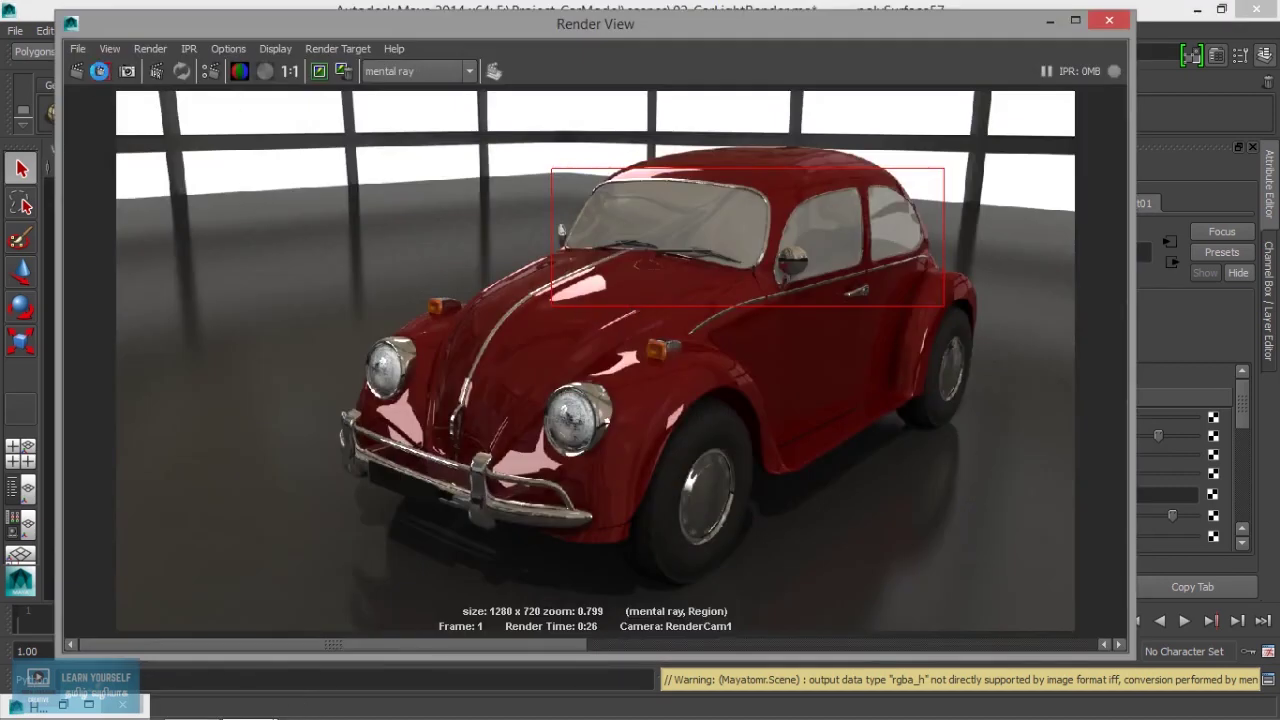
# Re-render the windshield region in mental ray to preview the transparent glass.
pyautogui.click(102, 72)
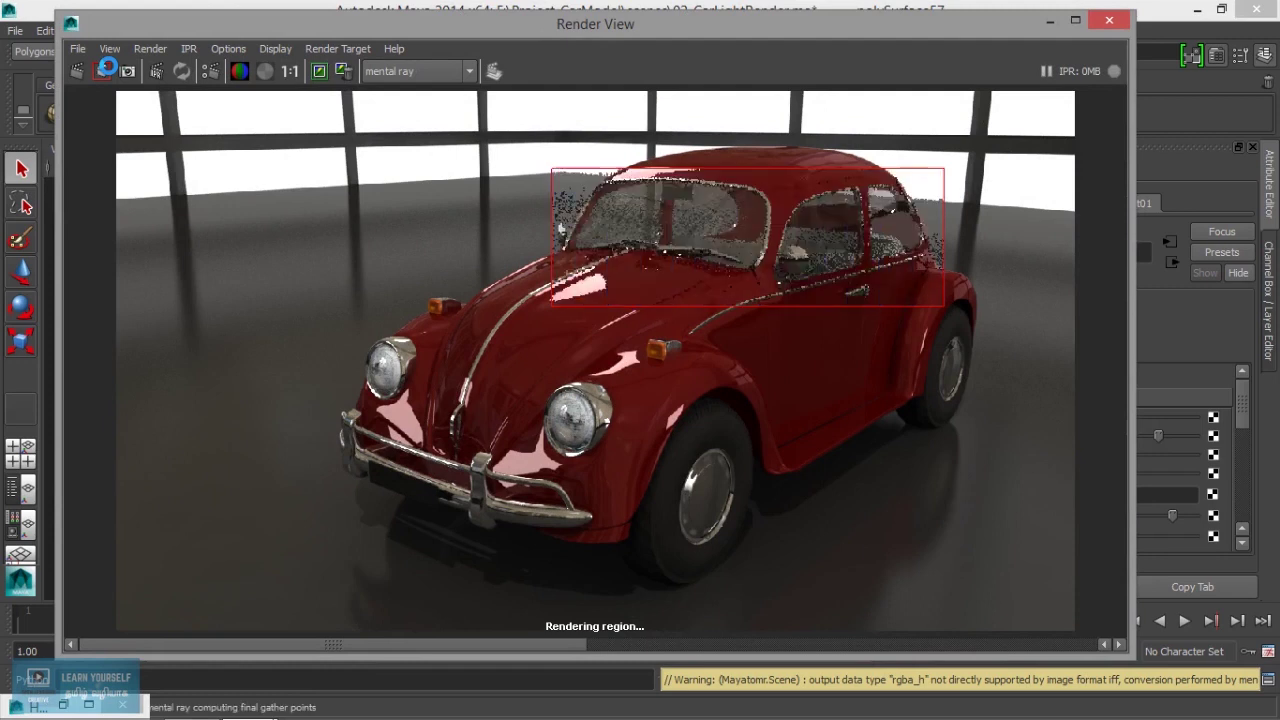